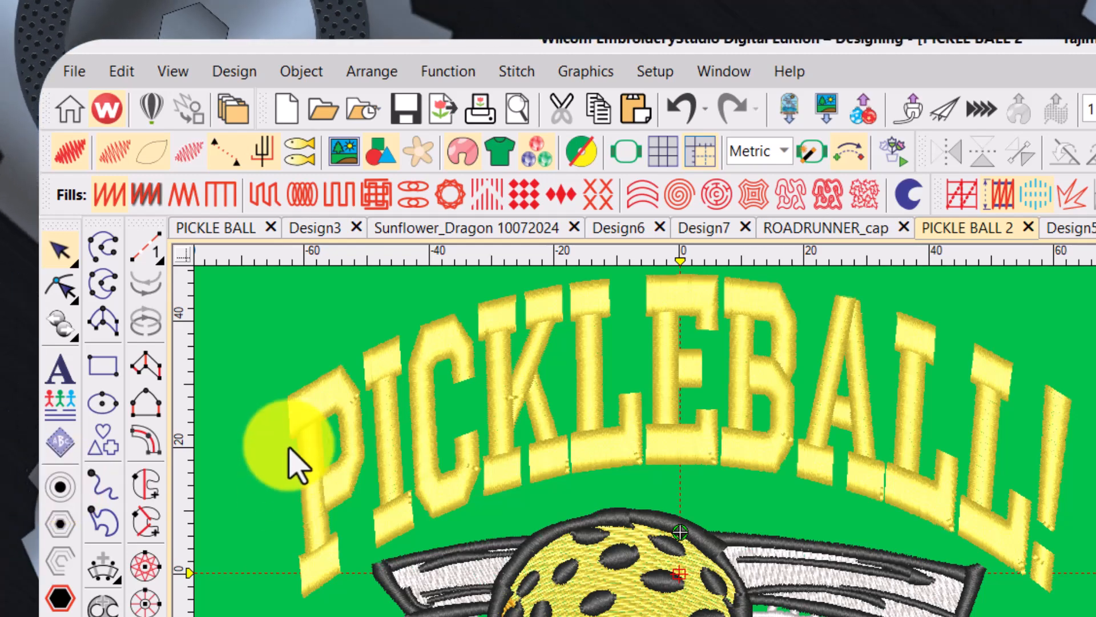
- Outline the PICKLEBALL! lettering with one Satin Column C offset at 0.00 mm spacing, holes included, and recolor the outlines black
{"action": "left_click", "coordinate": [430, 415]}
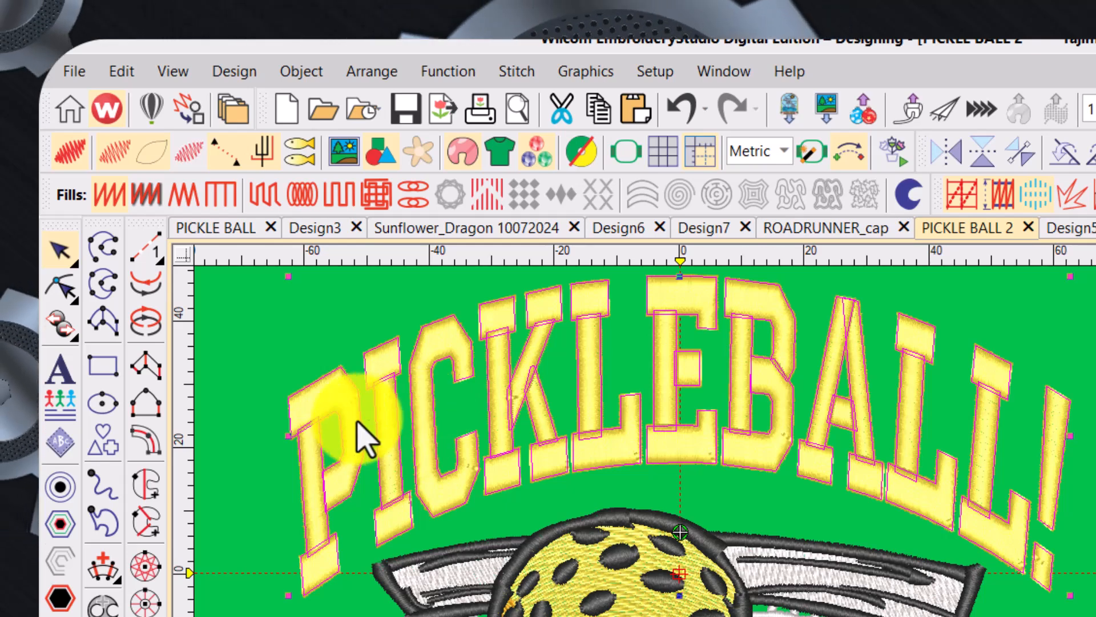
{"action": "left_click", "coordinate": [58, 491]}
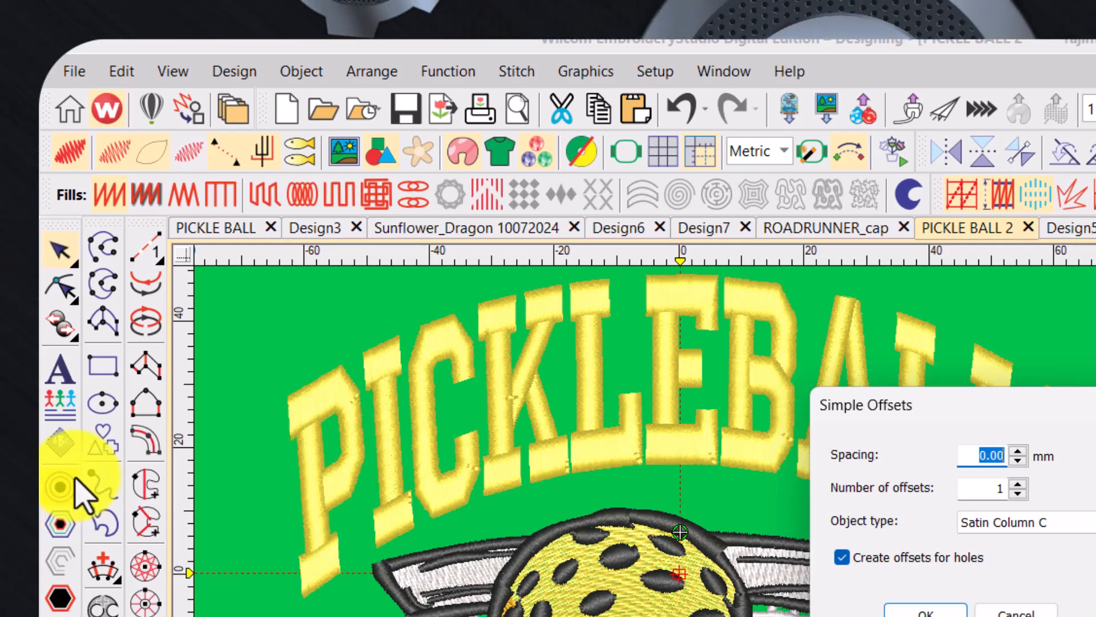
{"action": "left_click_drag", "start_coordinate": [991, 421], "coordinate": [1095, 313]}
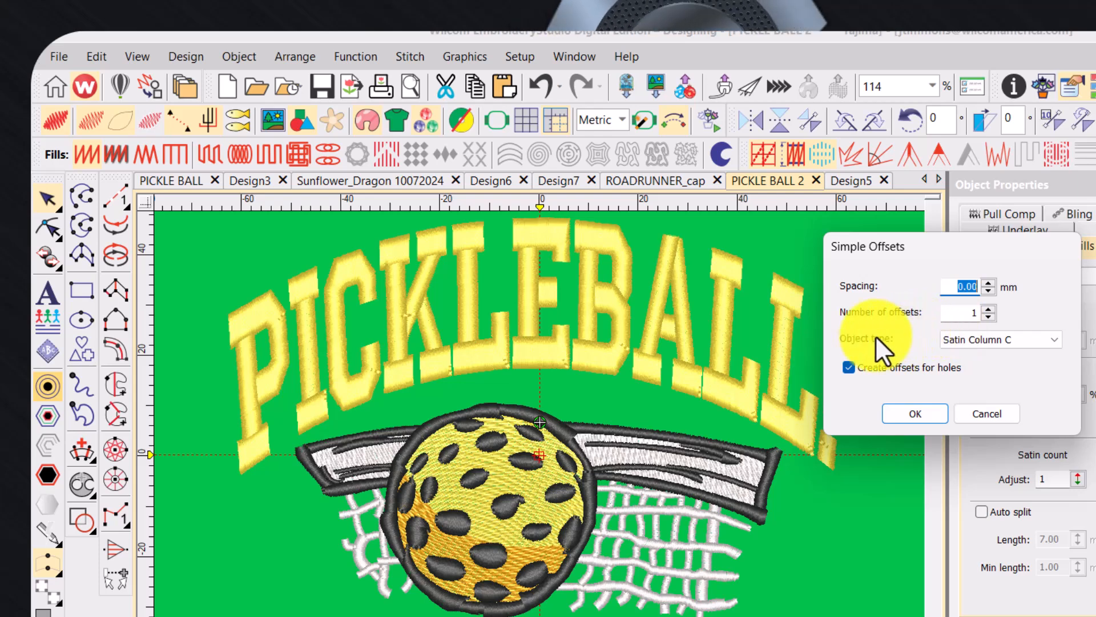
{"action": "left_click", "coordinate": [1054, 339]}
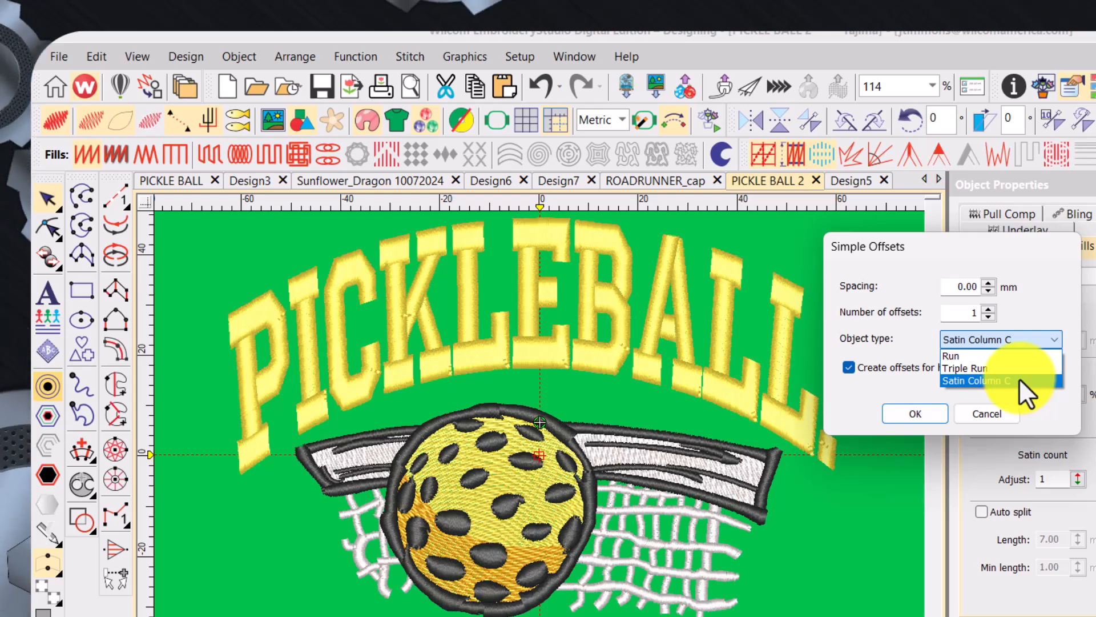
{"action": "left_click", "coordinate": [849, 367]}
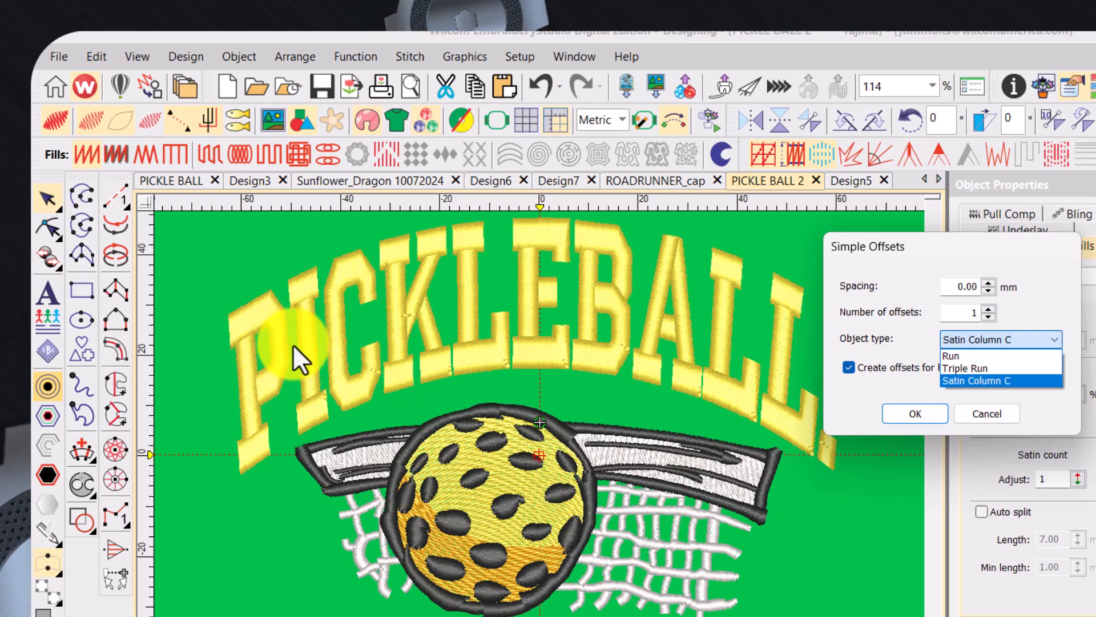
{"action": "left_click", "coordinate": [911, 412]}
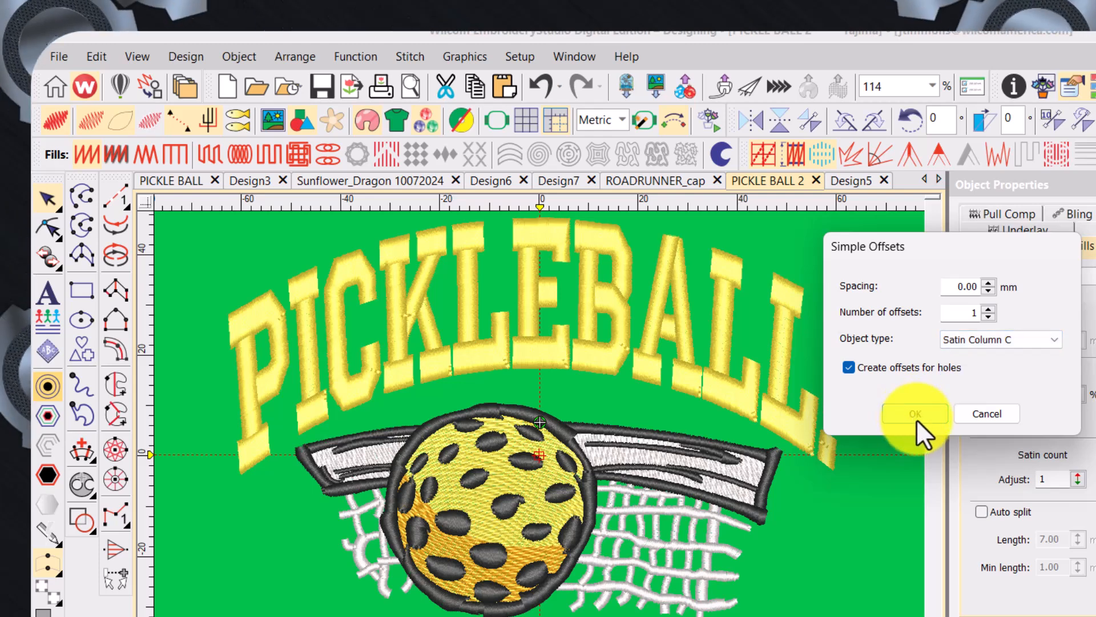
{"action": "left_click", "coordinate": [917, 418]}
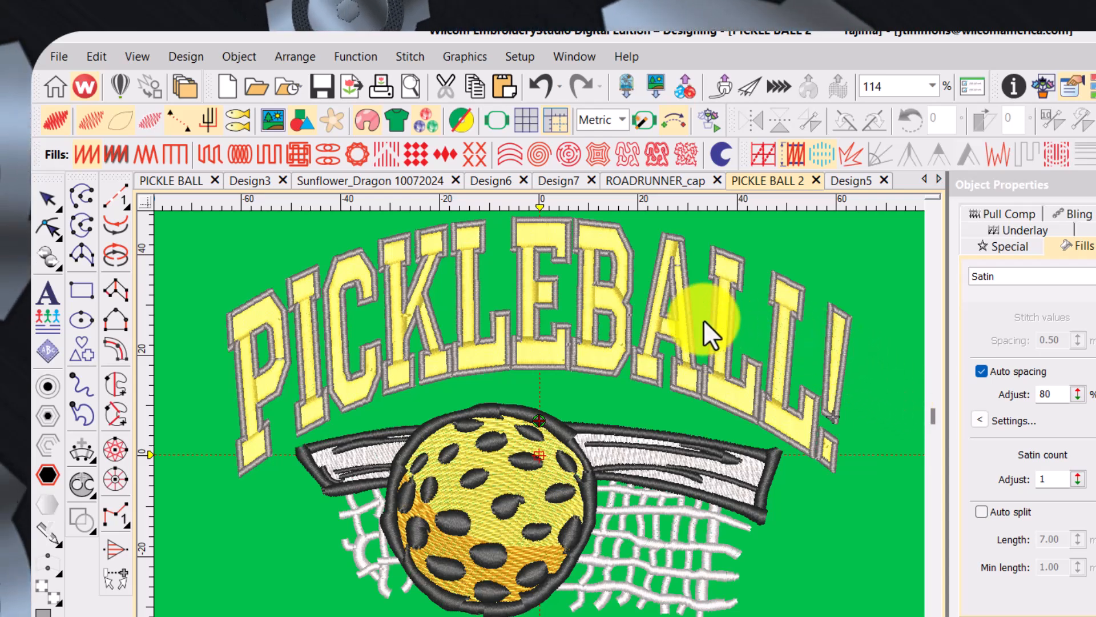
{"action": "left_click", "coordinate": [39, 189]}
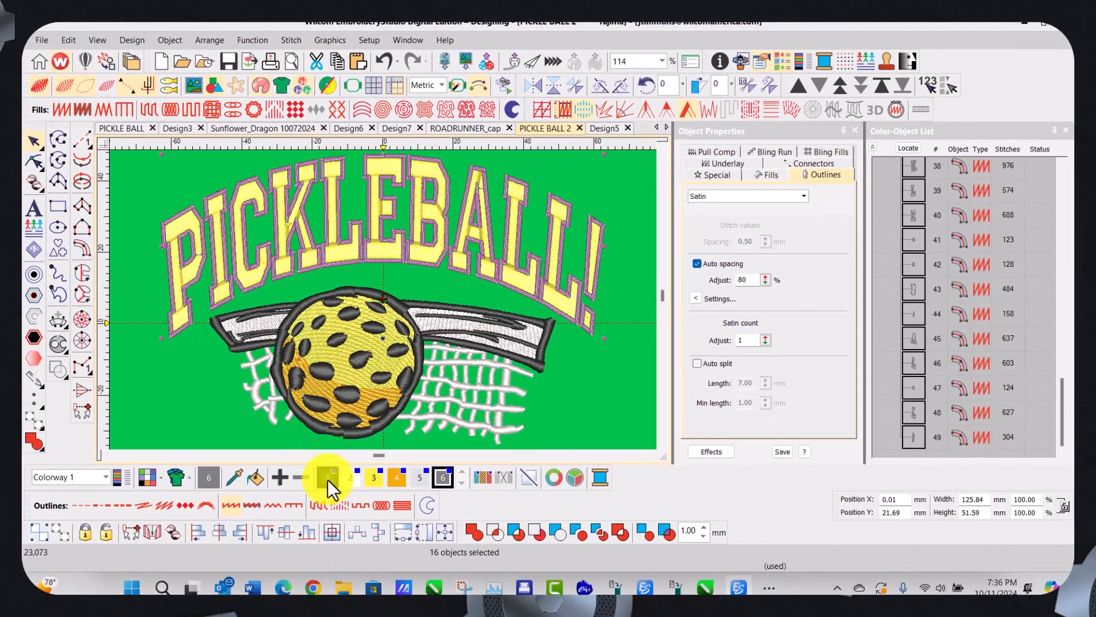
{"action": "left_click", "coordinate": [328, 477]}
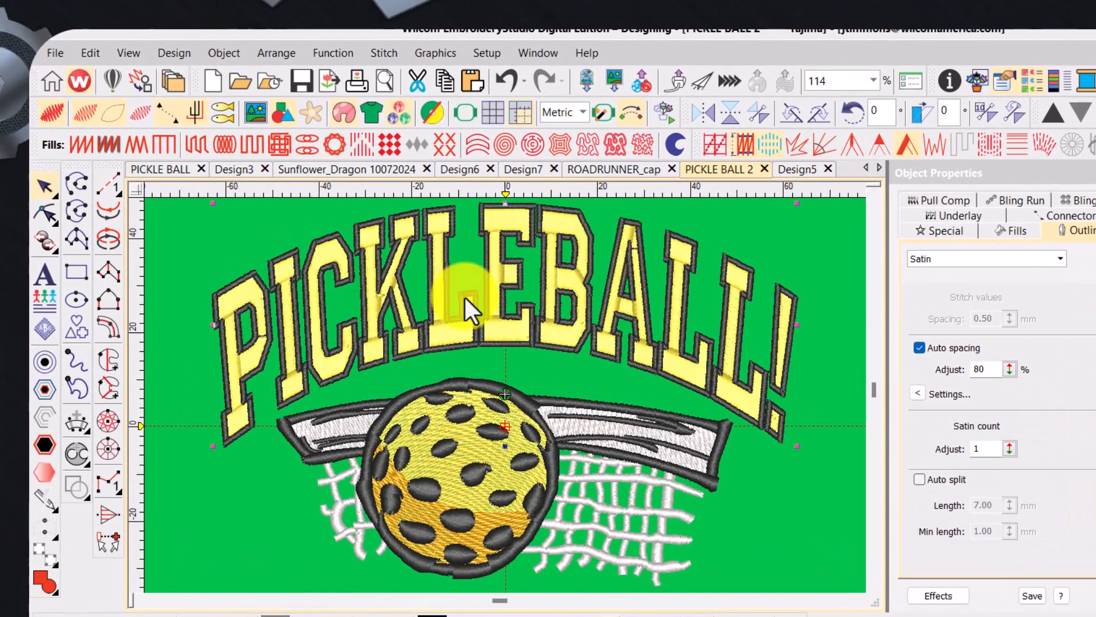
- Move the stitch start and end points of the outline around the A's hole to its lower-left corner
{"action": "scroll", "coordinate": [268, 340], "scroll_direction": "up", "scroll_amount": 2}
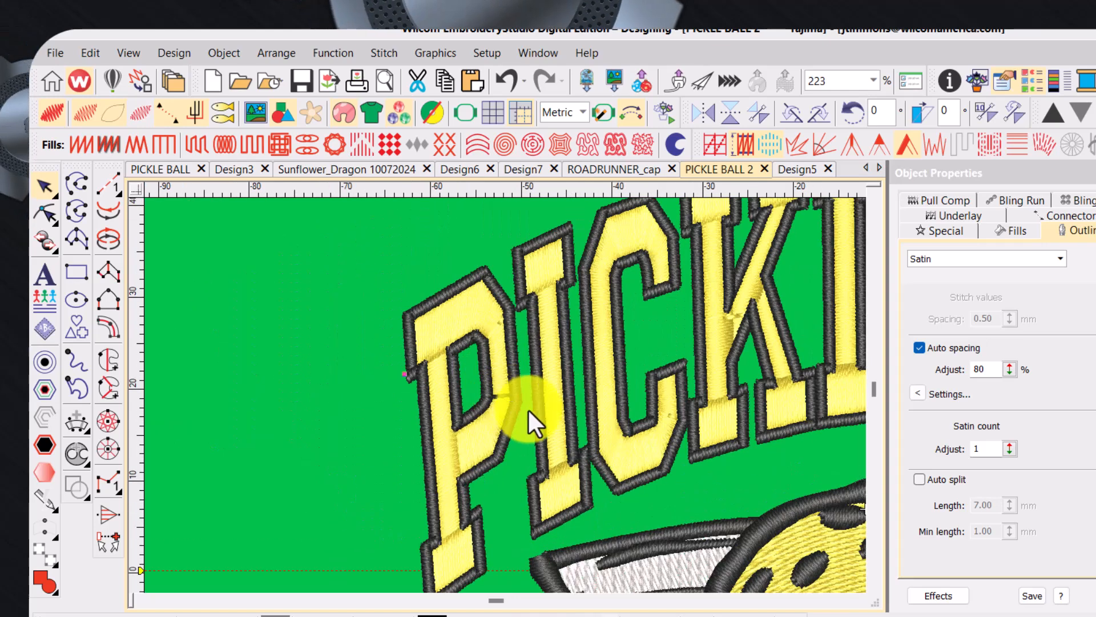
{"action": "scroll", "coordinate": [532, 392], "scroll_direction": "down", "scroll_amount": 3}
{"action": "scroll", "coordinate": [507, 388], "scroll_direction": "up", "scroll_amount": 2}
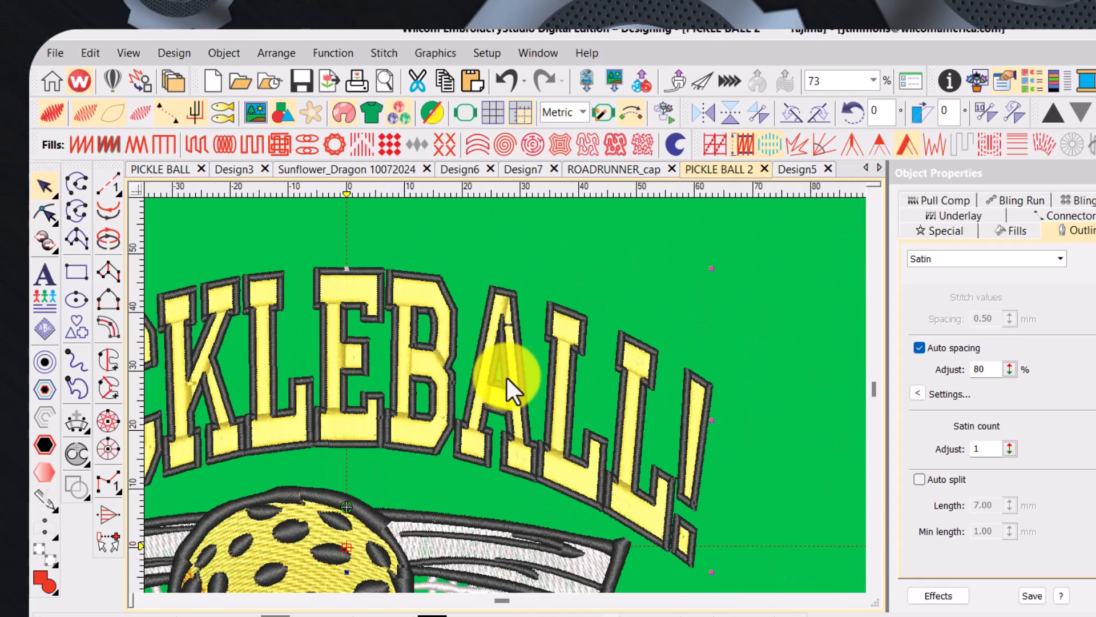
{"action": "scroll", "coordinate": [506, 396], "scroll_direction": "down", "scroll_amount": 2}
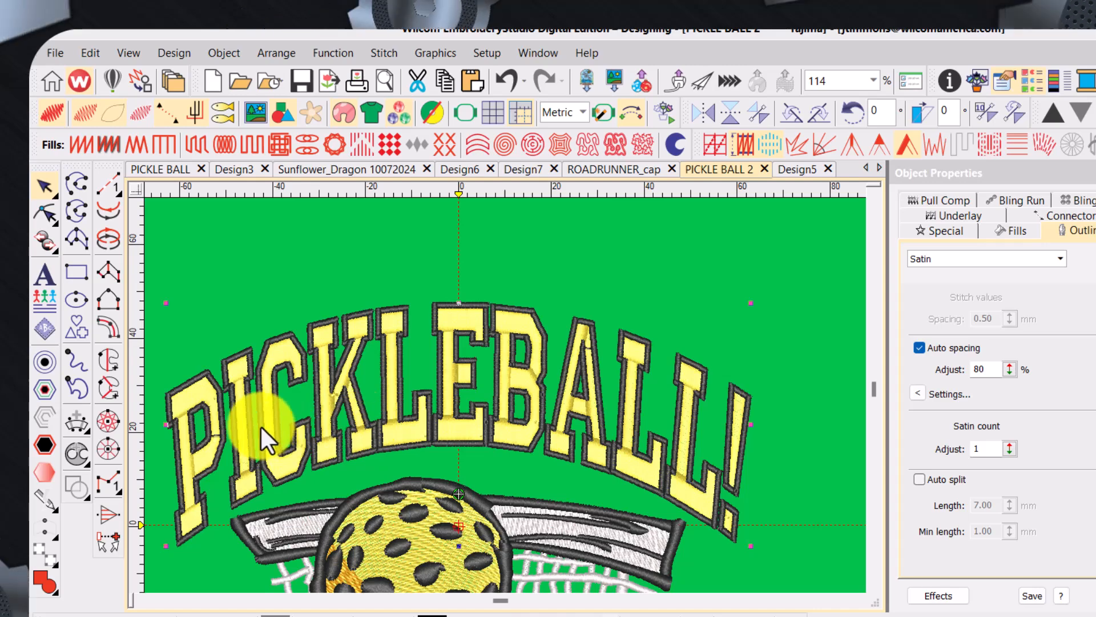
{"action": "scroll", "coordinate": [506, 396], "scroll_direction": "up", "scroll_amount": 5}
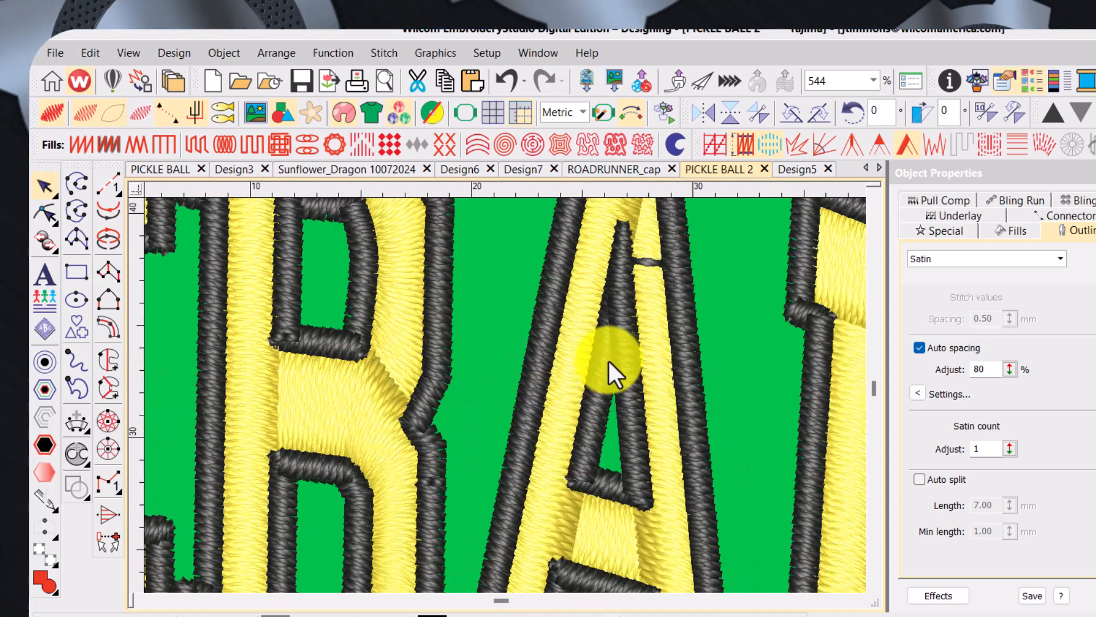
{"action": "left_click", "coordinate": [608, 359]}
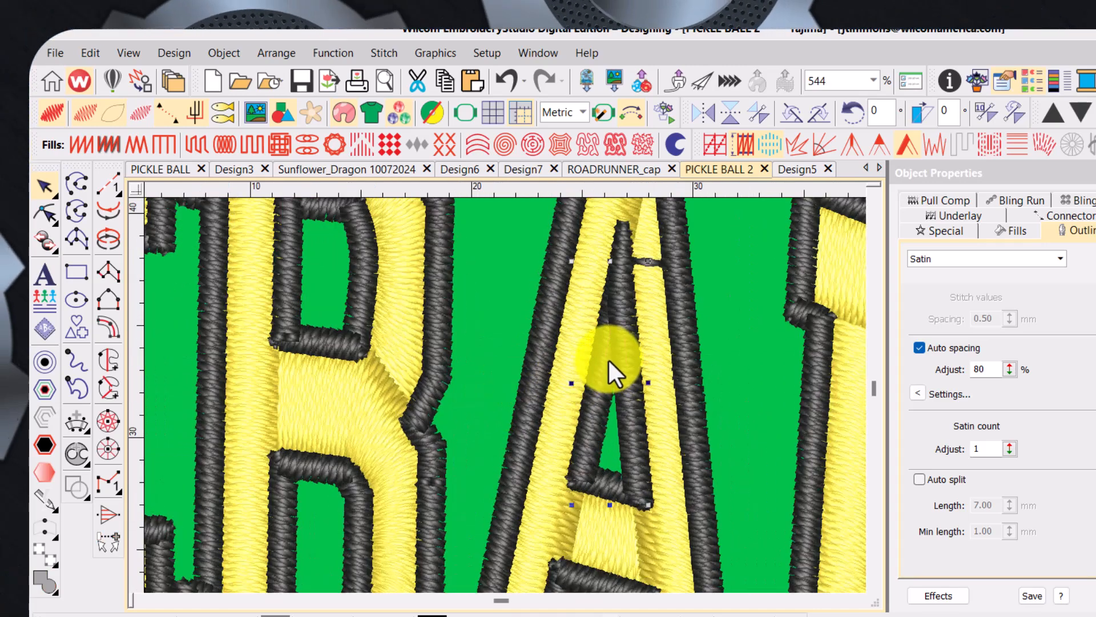
{"action": "left_click", "coordinate": [41, 211]}
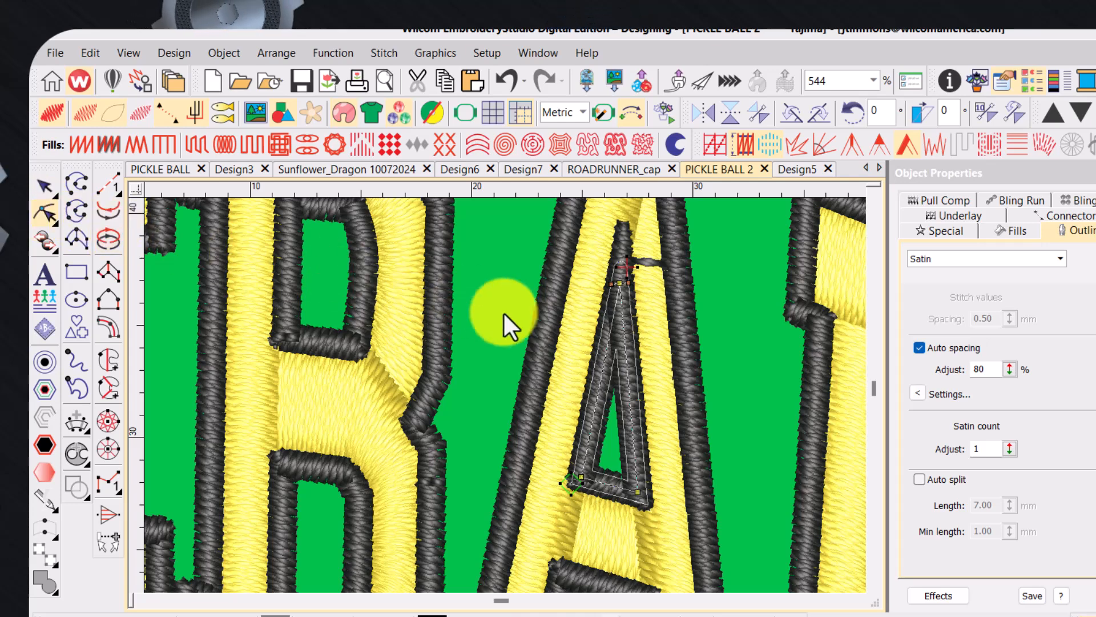
{"action": "left_click_drag", "start_coordinate": [572, 484], "coordinate": [587, 483]}
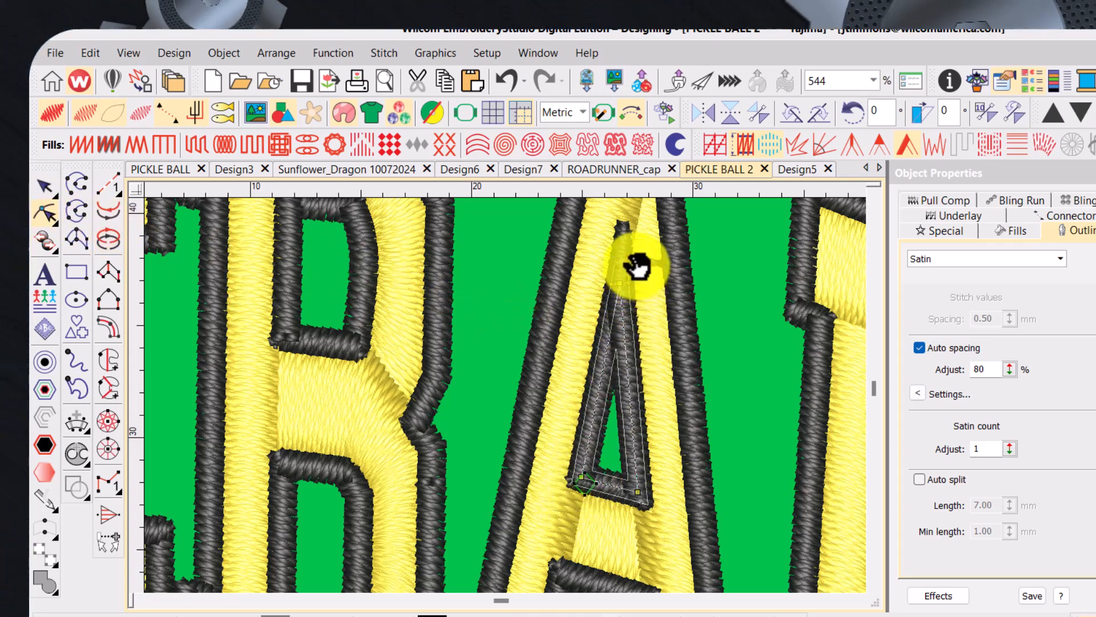
{"action": "left_click_drag", "start_coordinate": [634, 334], "coordinate": [579, 482]}
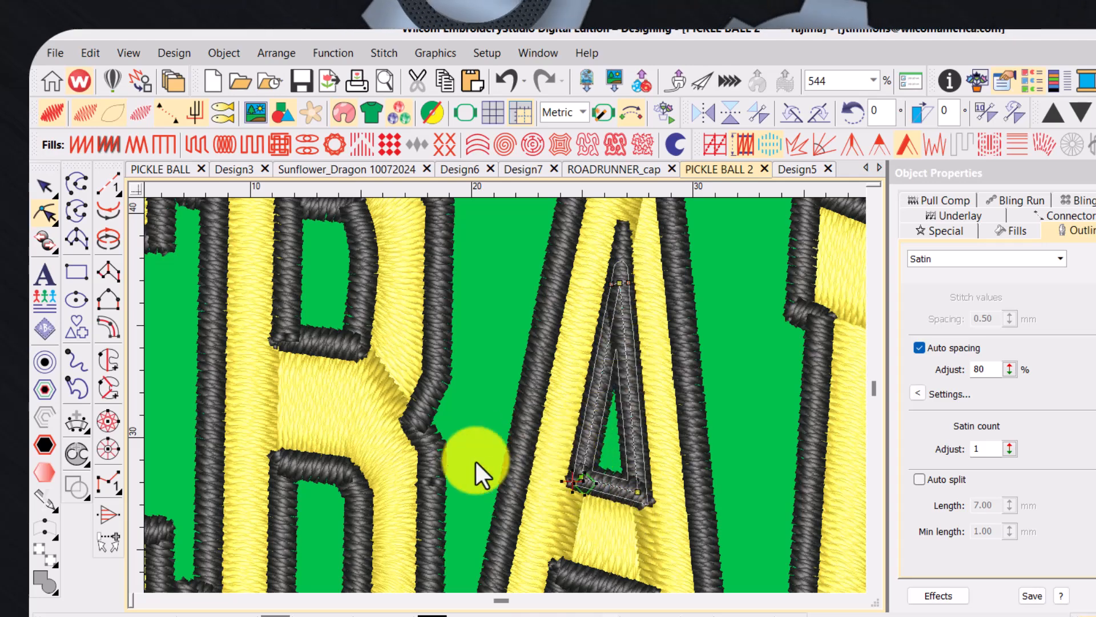
- Move the stitch start and end points of the outline around the P's hole to its upper-left corner
{"action": "scroll", "coordinate": [414, 404], "scroll_direction": "down", "scroll_amount": 6}
{"action": "scroll", "coordinate": [254, 428], "scroll_direction": "up", "scroll_amount": 6}
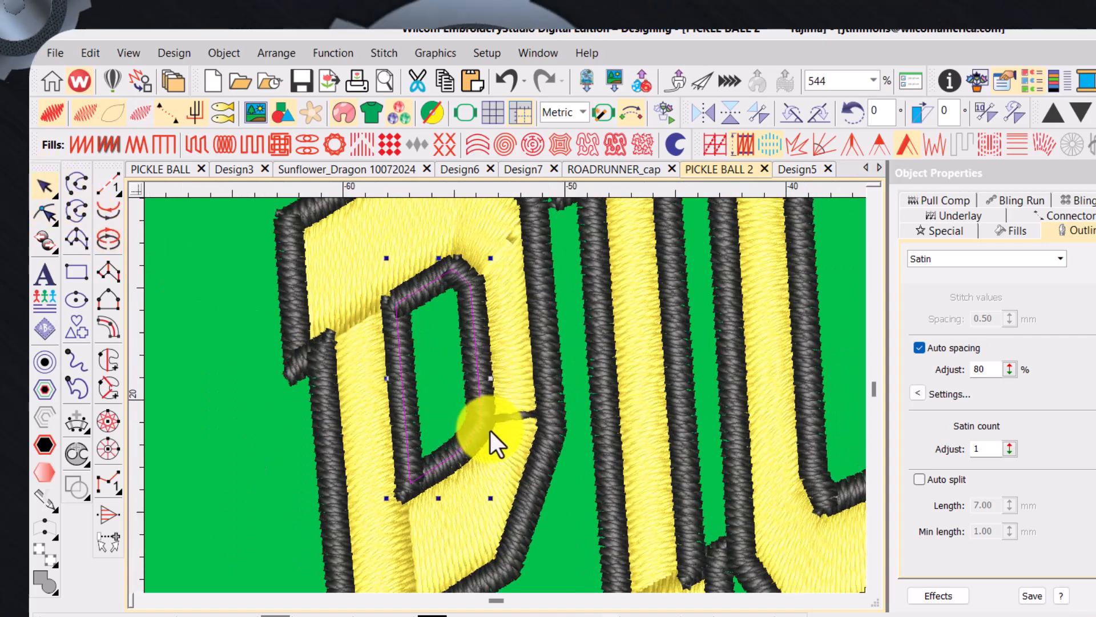
{"action": "left_click", "coordinate": [45, 213]}
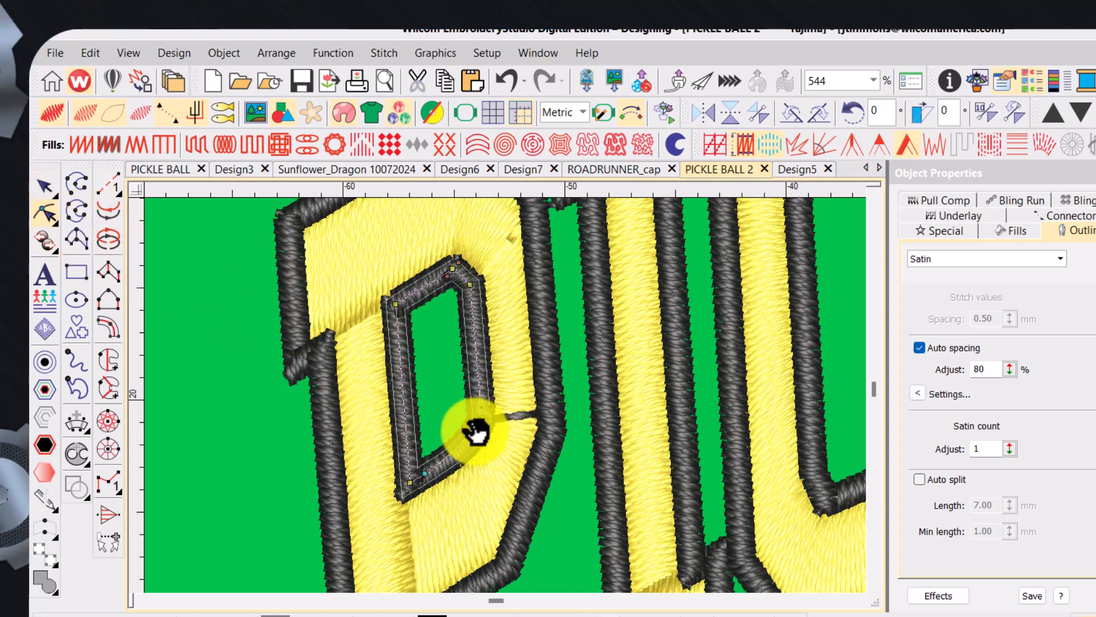
{"action": "left_click", "coordinate": [395, 304]}
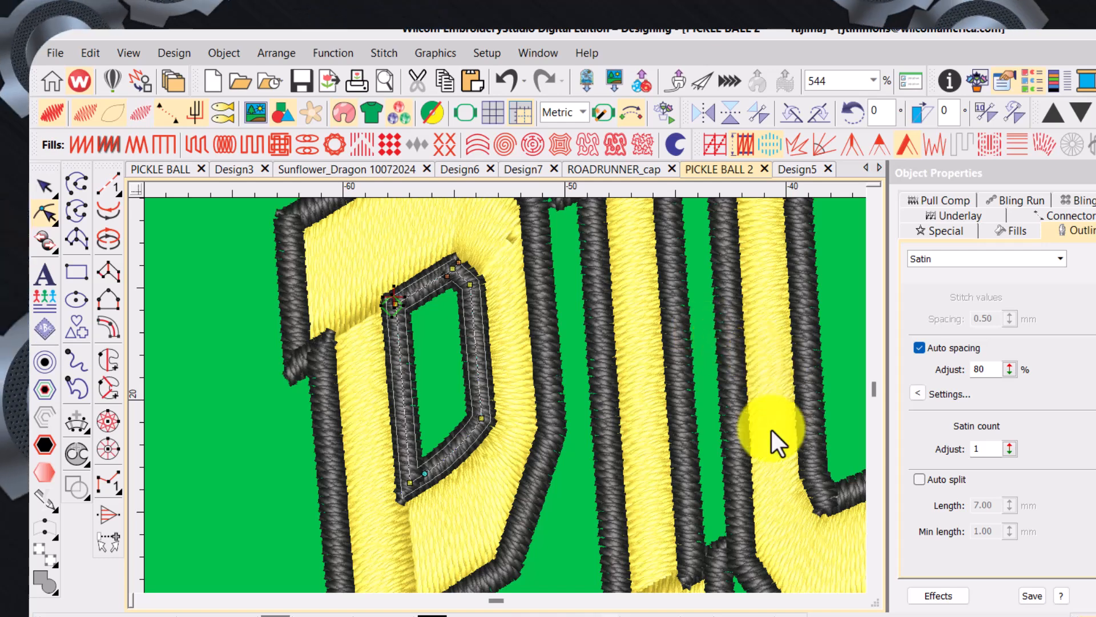
- Replace lap corners with cap corners on all the black lettering outlines
{"action": "scroll", "coordinate": [474, 376], "scroll_direction": "down", "scroll_amount": 1}
{"action": "scroll", "coordinate": [473, 376], "scroll_direction": "down", "scroll_amount": 1}
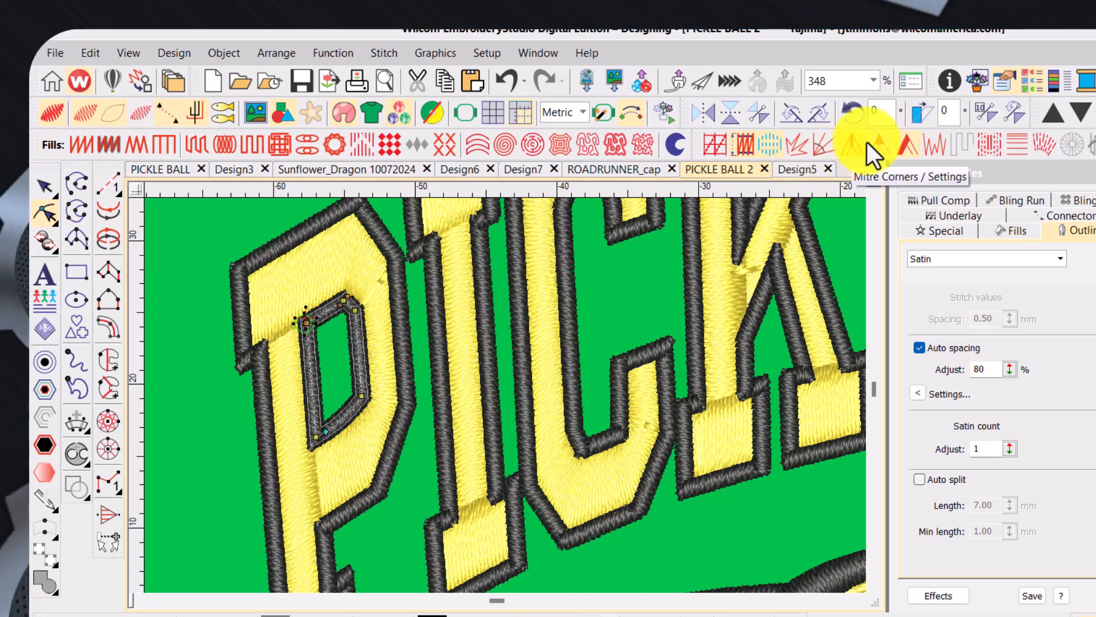
{"action": "scroll", "coordinate": [509, 402], "scroll_direction": "down", "scroll_amount": 2}
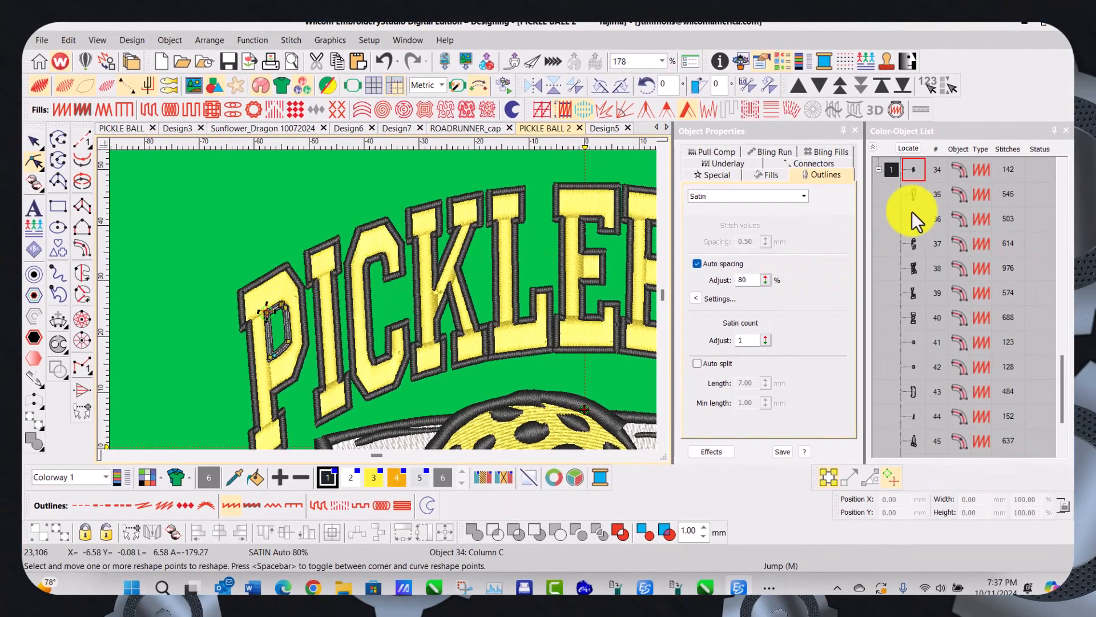
{"action": "left_click", "coordinate": [892, 168]}
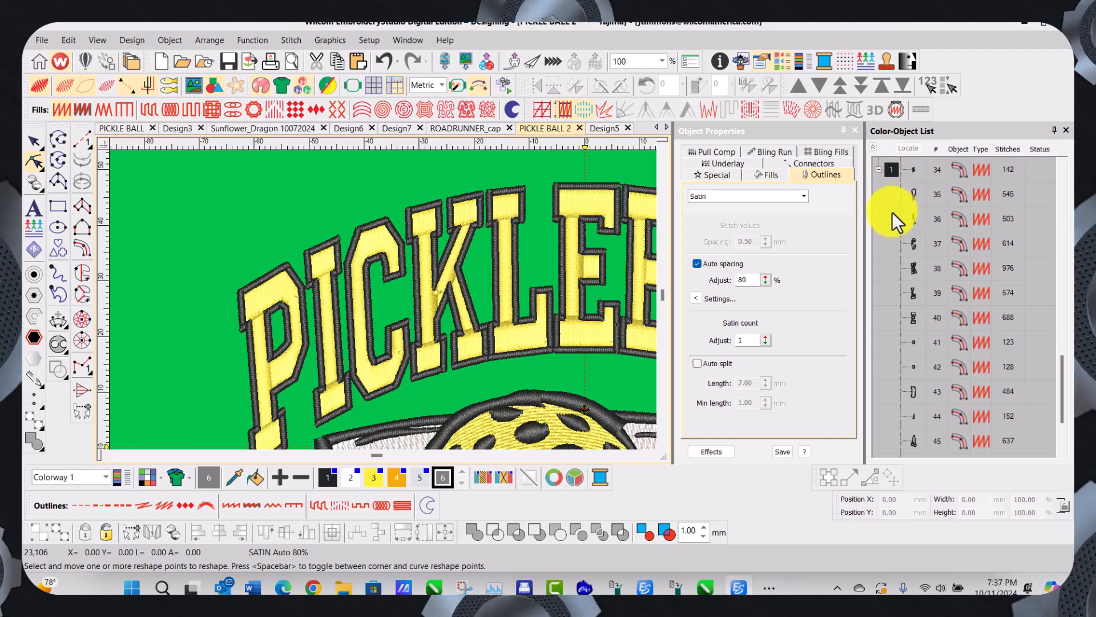
{"action": "left_click", "coordinate": [34, 137]}
{"action": "left_click", "coordinate": [893, 171]}
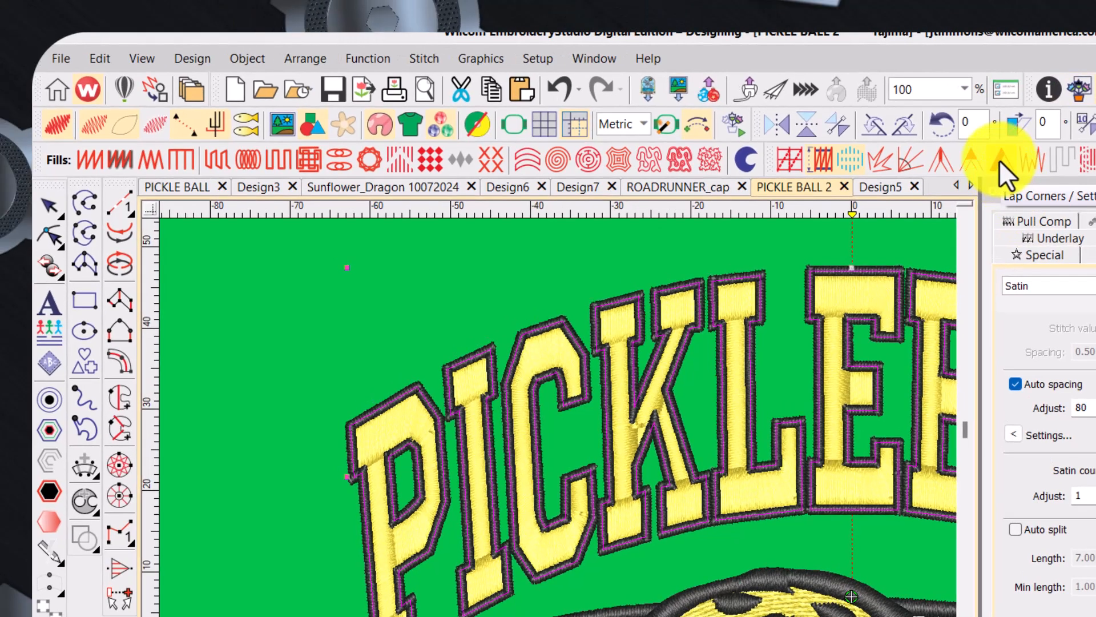
{"action": "left_click", "coordinate": [999, 161]}
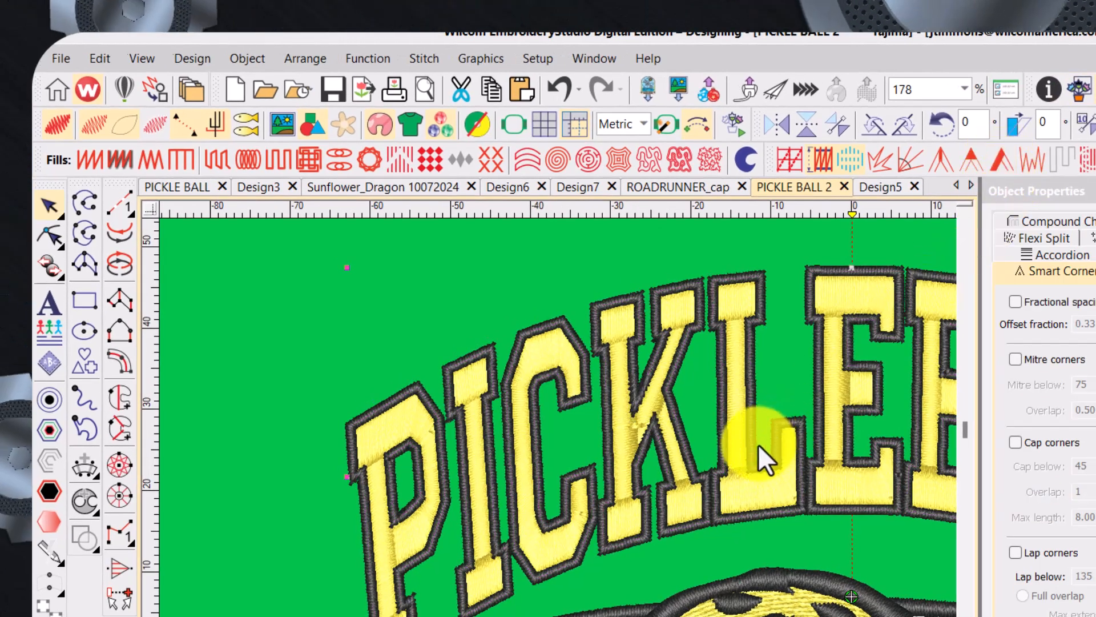
{"action": "left_click", "coordinate": [973, 157]}
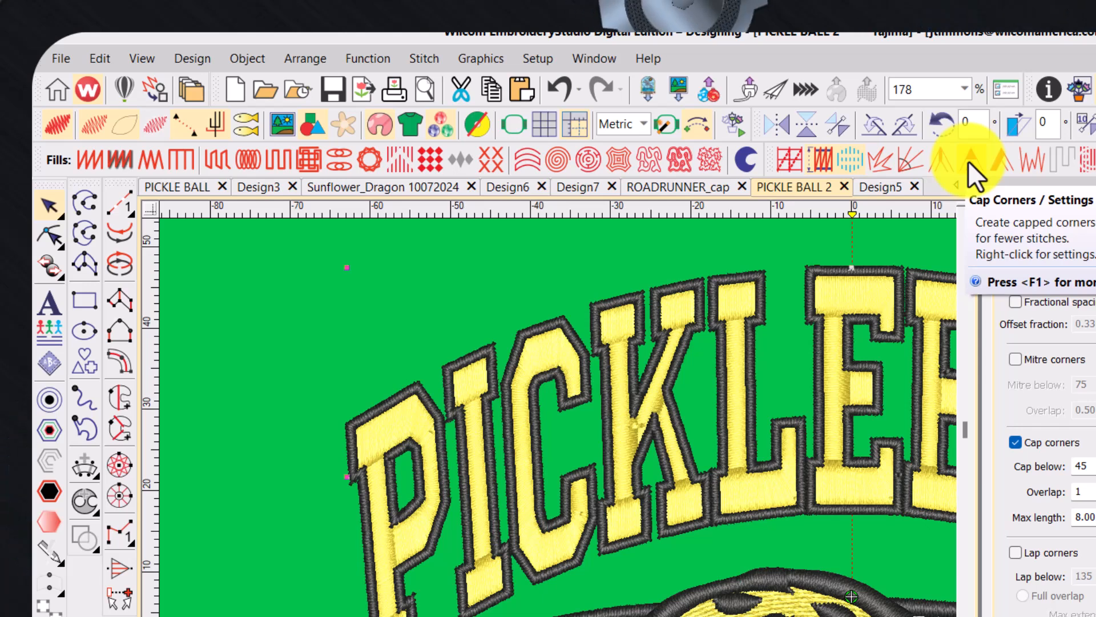
{"action": "scroll", "coordinate": [710, 501], "scroll_direction": "down", "scroll_amount": 1}
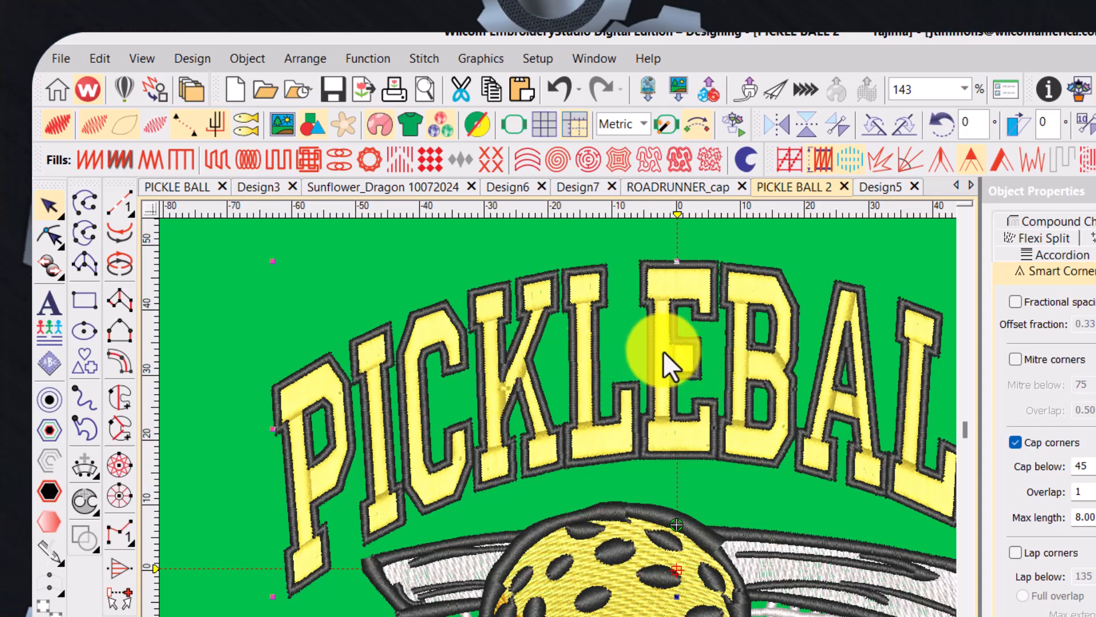
{"action": "left_click", "coordinate": [887, 252]}
- Move the outlines around the holes of the A, B and P to the end of the stitching sequence
{"action": "scroll", "coordinate": [606, 476], "scroll_direction": "down", "scroll_amount": 2}
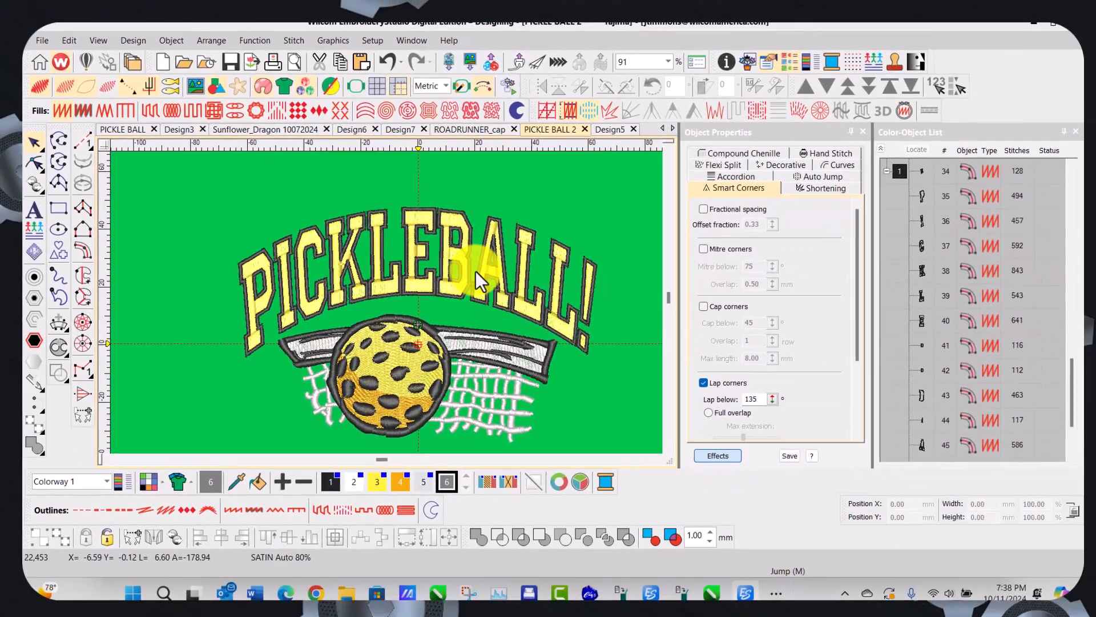
{"action": "scroll", "coordinate": [695, 390], "scroll_direction": "up", "scroll_amount": 1}
{"action": "scroll", "coordinate": [383, 300], "scroll_direction": "up", "scroll_amount": 1}
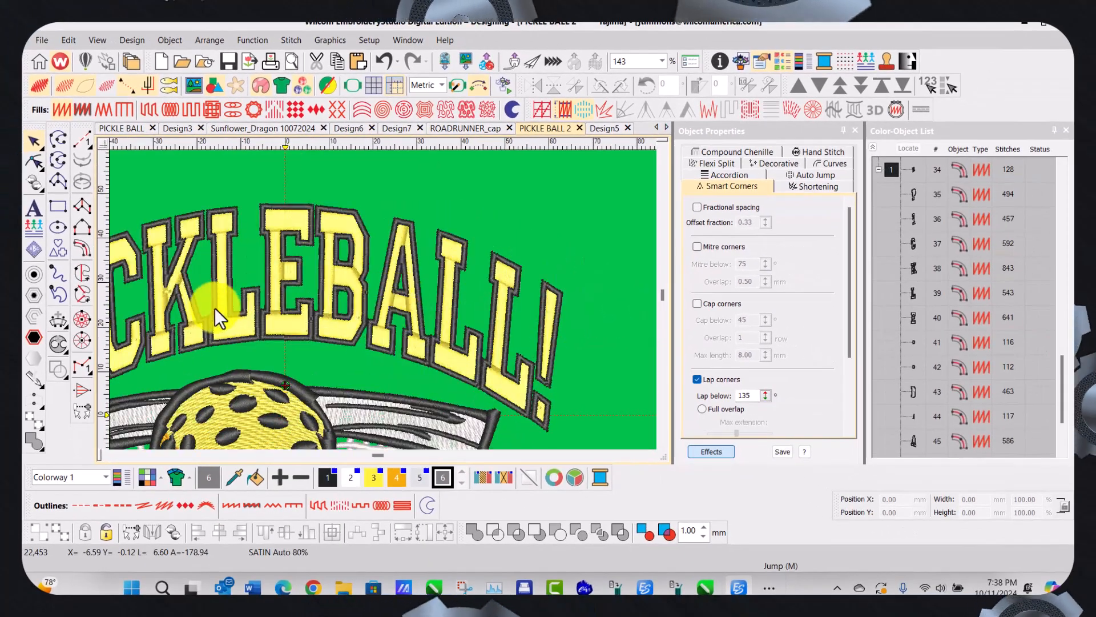
{"action": "scroll", "coordinate": [215, 307], "scroll_direction": "down", "scroll_amount": 1}
{"action": "left_click", "coordinate": [537, 287]}
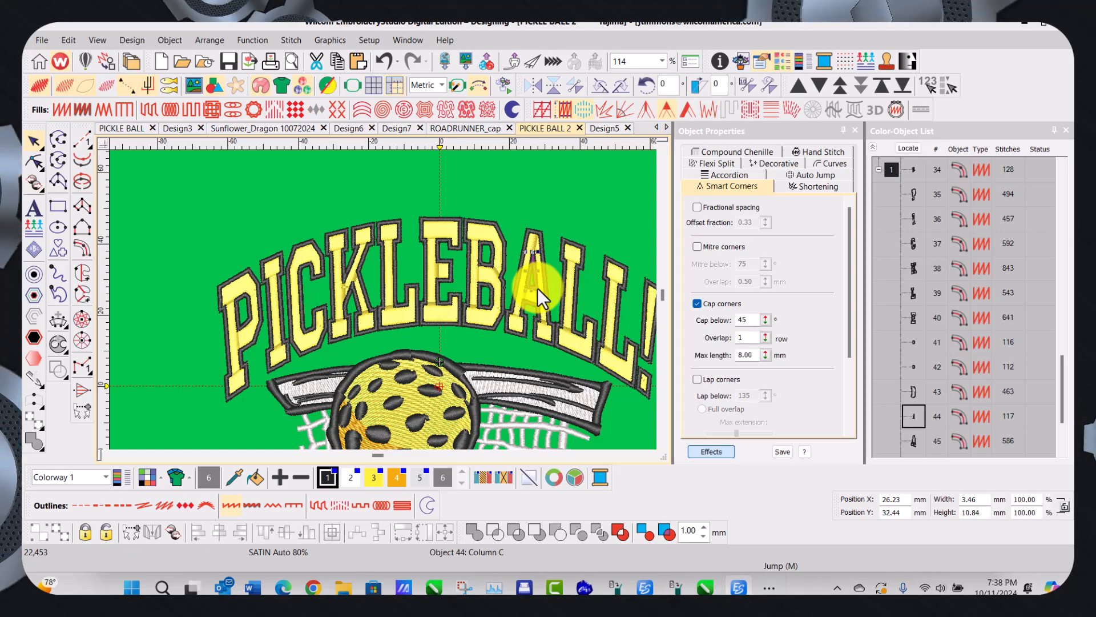
{"action": "left_click", "coordinate": [489, 305], "text": "ctrl"}
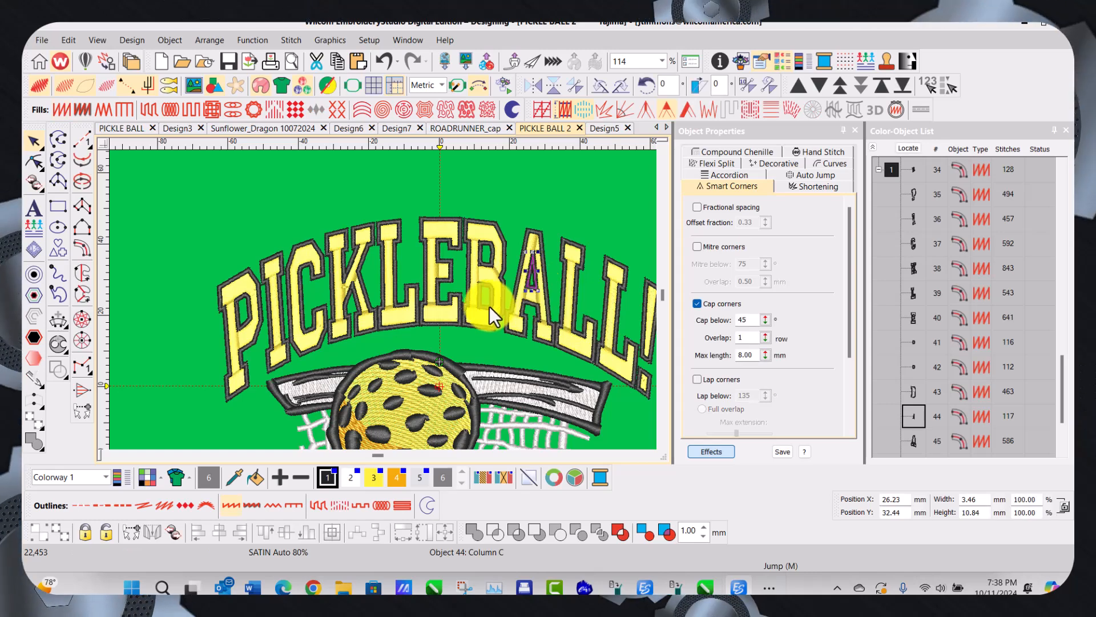
{"action": "left_click", "coordinate": [488, 268], "text": "ctrl"}
{"action": "left_click", "coordinate": [243, 330], "text": "ctrl"}
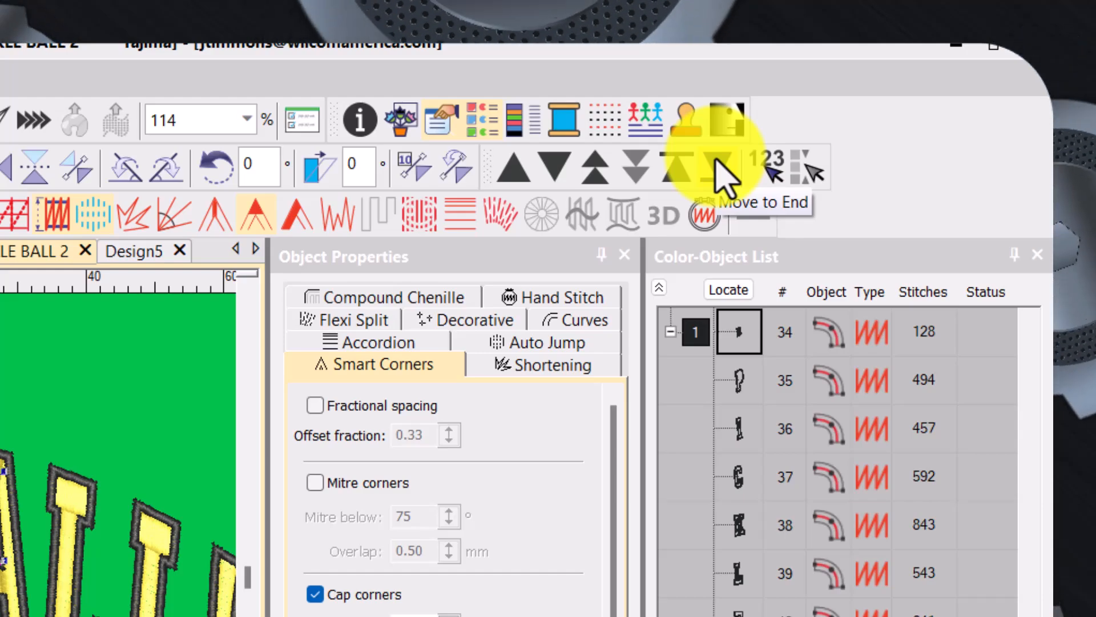
{"action": "left_click", "coordinate": [720, 172]}
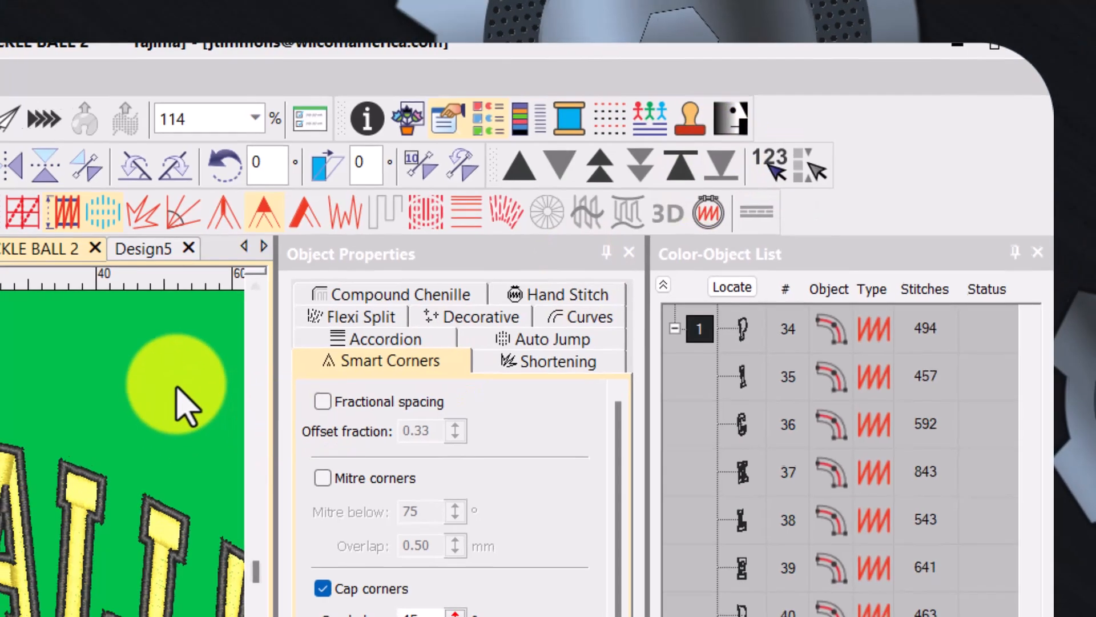
{"action": "left_click", "coordinate": [175, 387]}
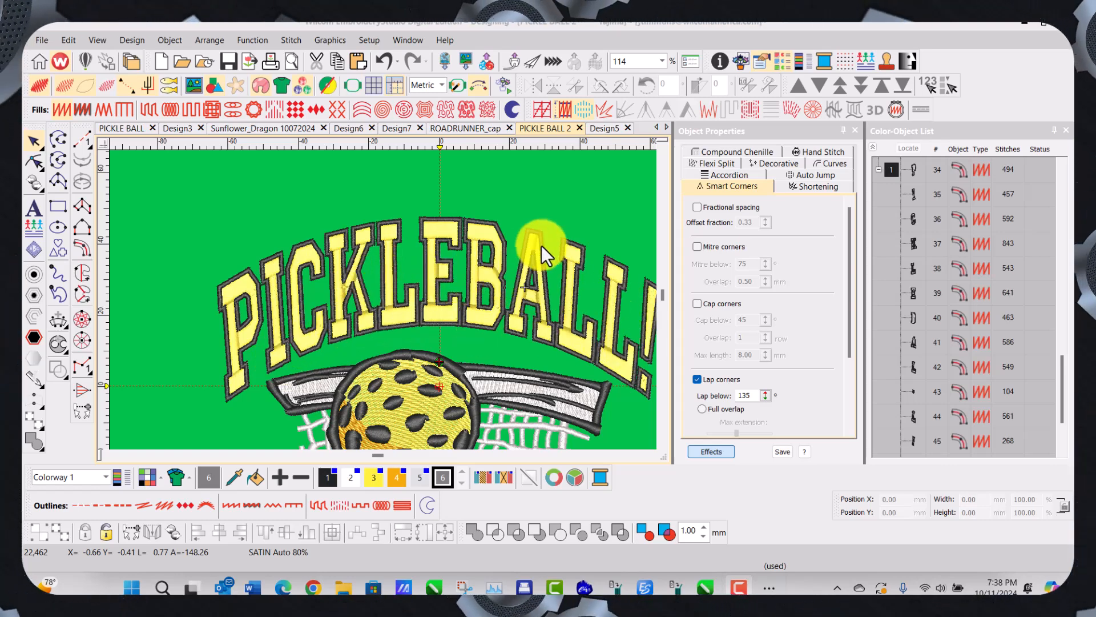
{"action": "left_click", "coordinate": [477, 85]}
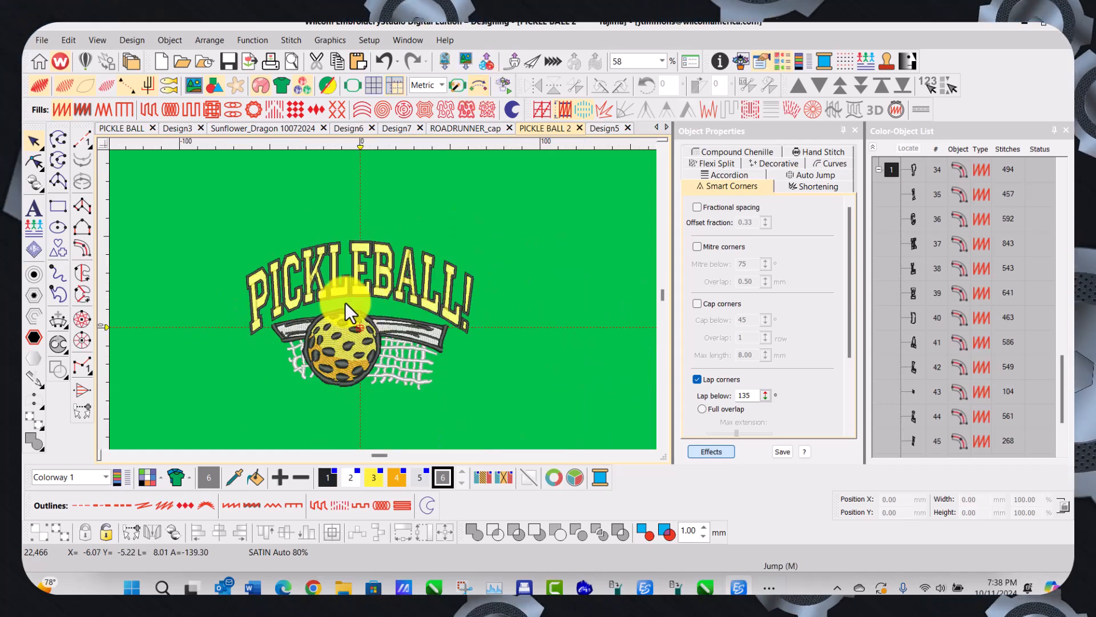
{"action": "scroll", "coordinate": [360, 298], "scroll_direction": "up", "scroll_amount": 2}
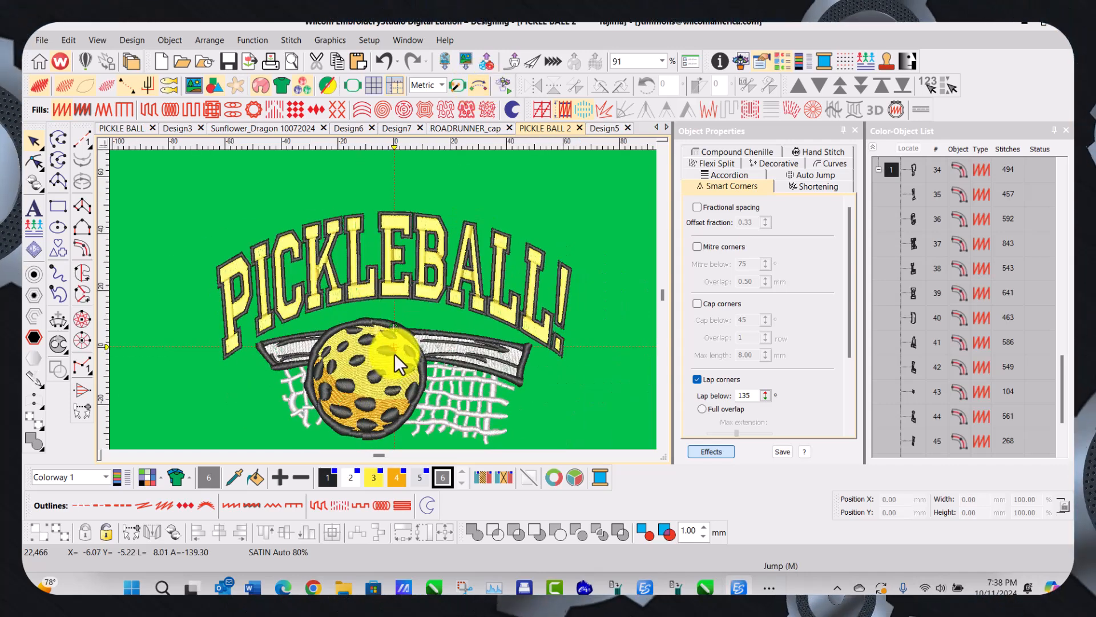